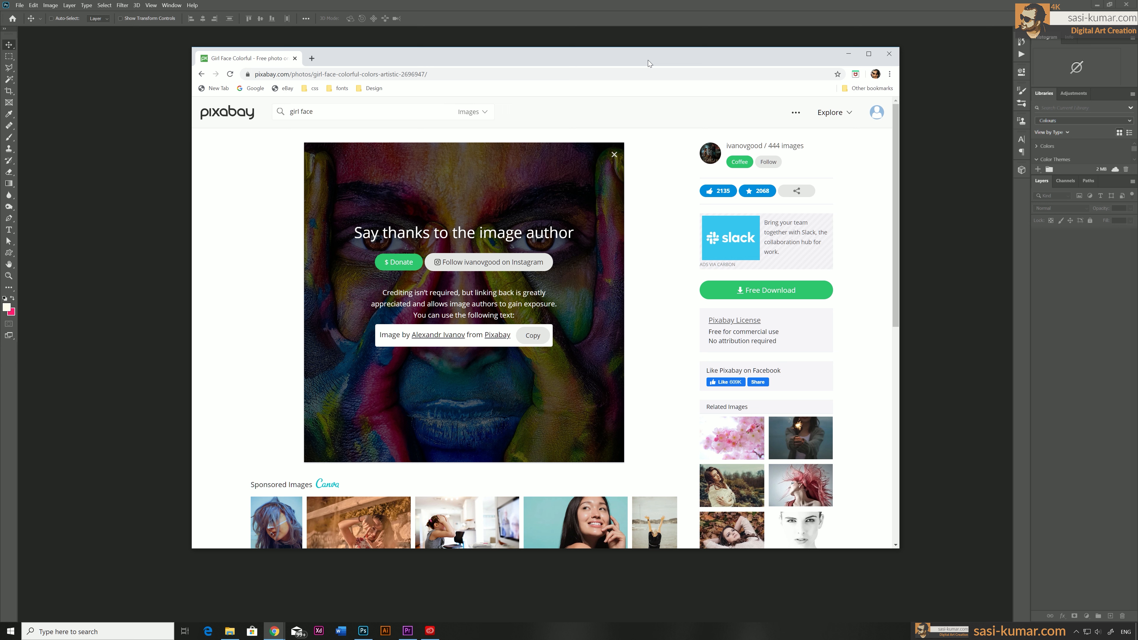
Step: Download the colourful girl face photo from Pixabay as a 640×640 JPG
left_click_drag(648, 60, 647, 58)
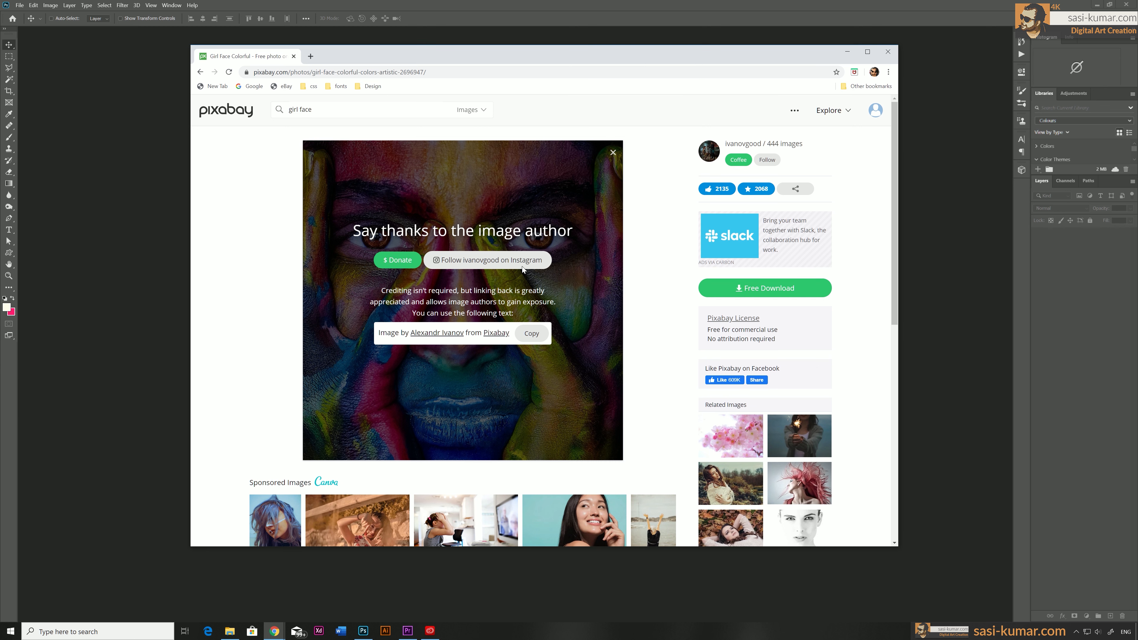
left_click(761, 292)
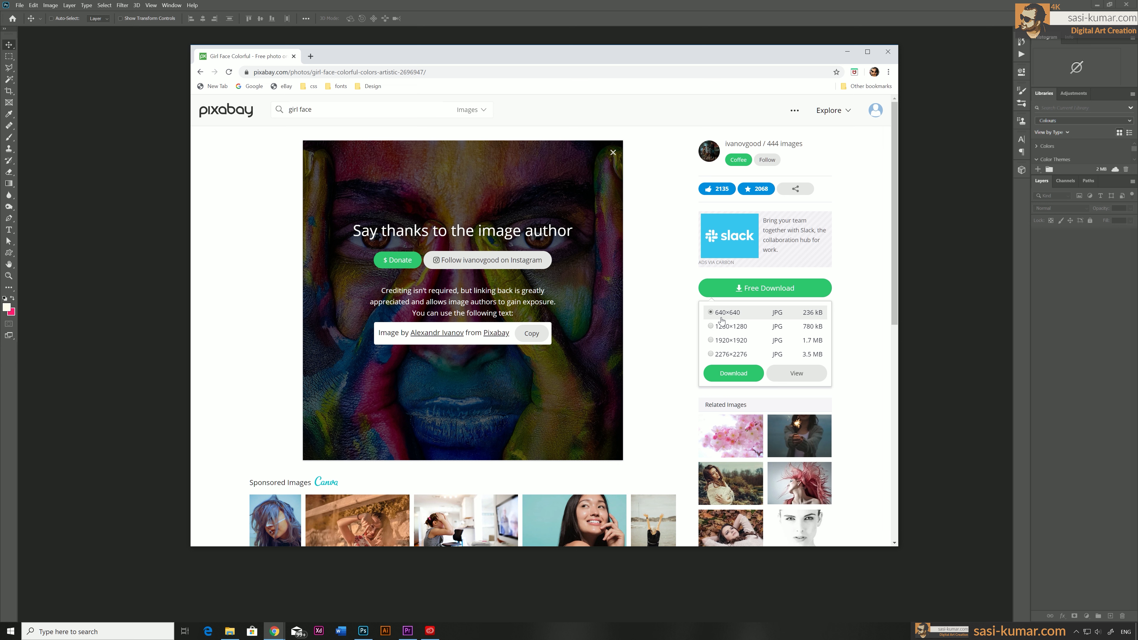
left_click(753, 378)
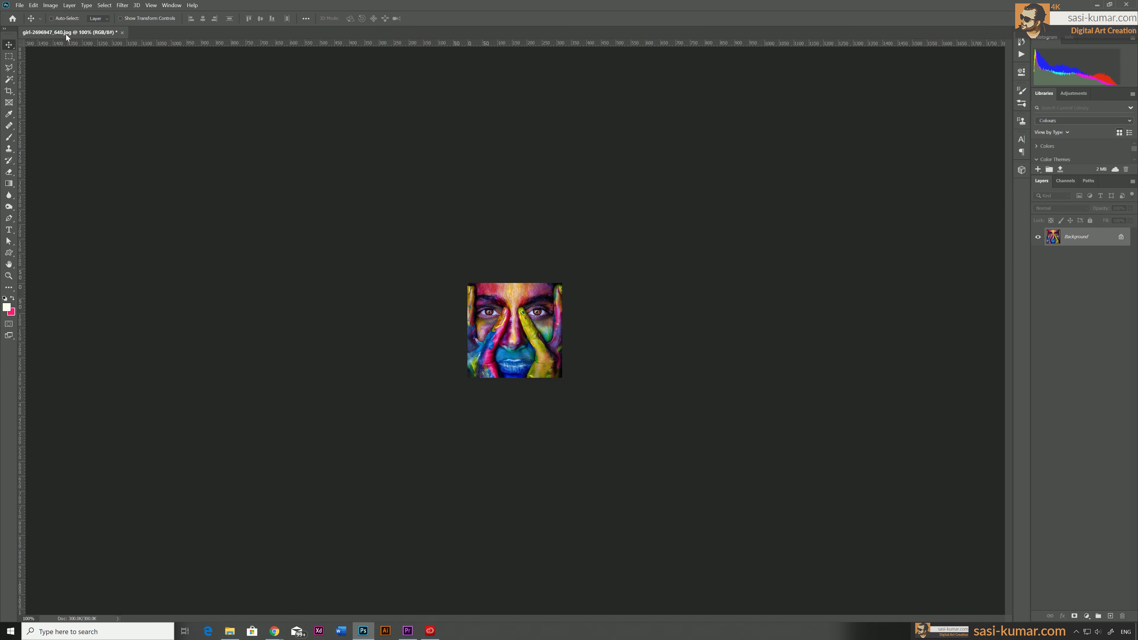
Step: In Photoshop, float the girl photo in its own window and duplicate the image twice
right_click(78, 35)
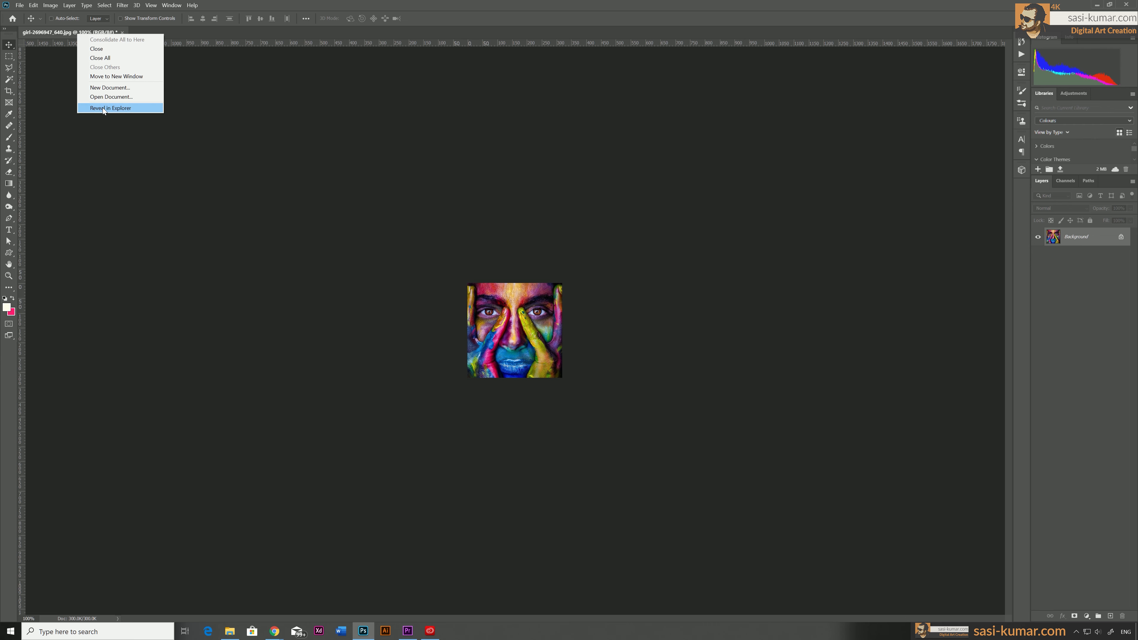
left_click(116, 77)
right_click(136, 109)
left_click(140, 113)
key("Return")
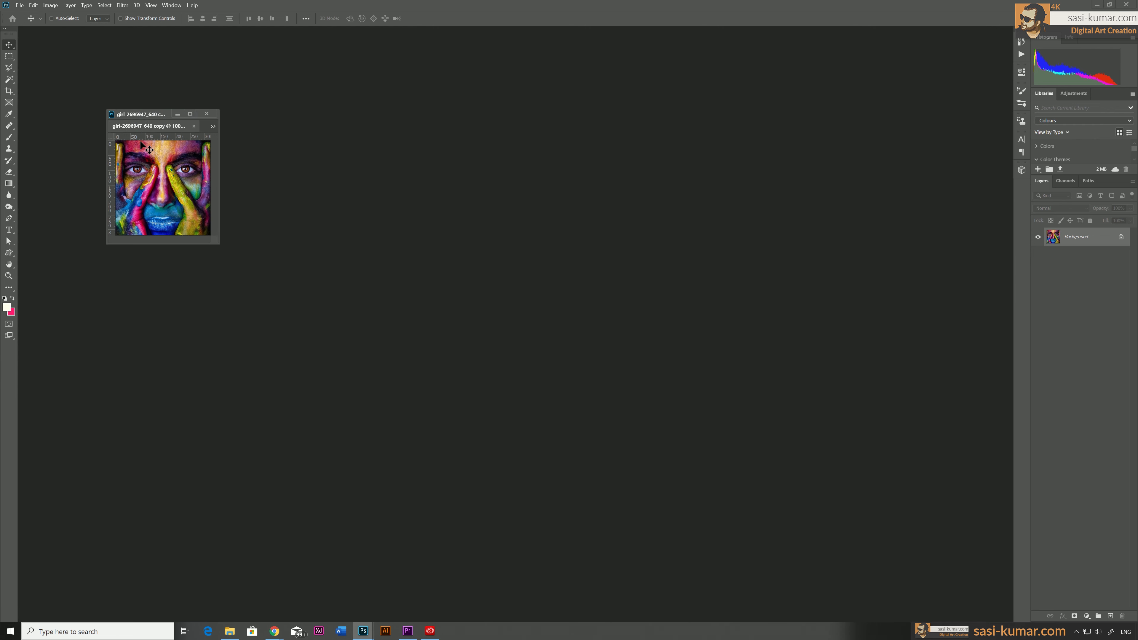
right_click(155, 115)
left_click(157, 118)
key("Return")
Step: Dock the floating image windows so the original and its two copies sit as tabs in the main window
left_click_drag(147, 110, 143, 31)
left_click(77, 31)
left_click(183, 32)
left_click(289, 34)
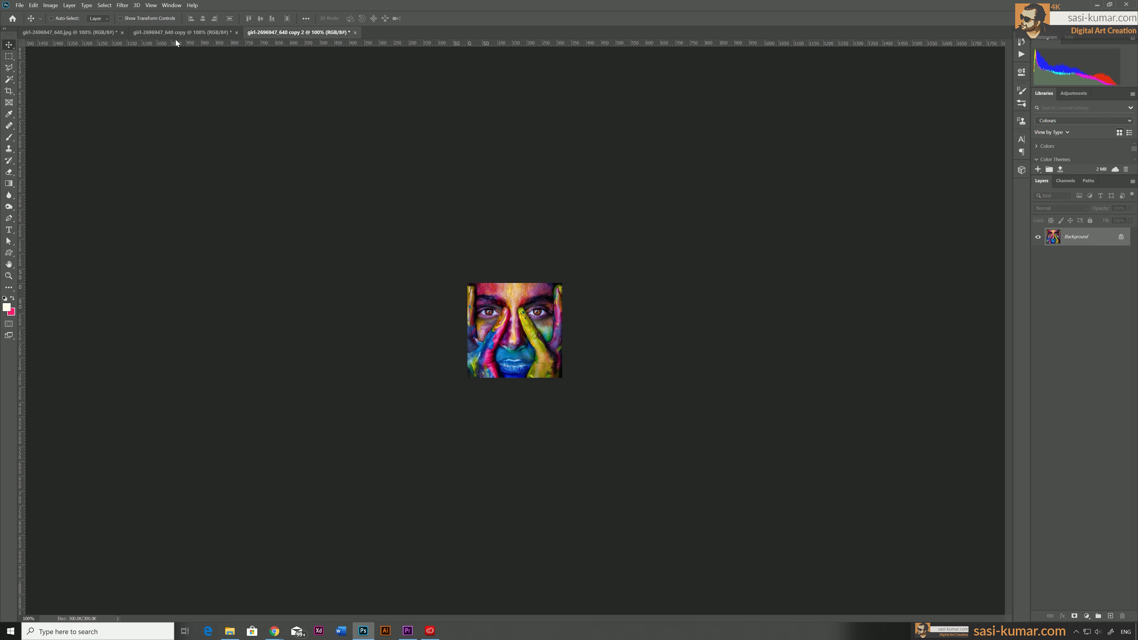
Step: Revert the original image to its saved version and convert its background into a layer named OLD
left_click(72, 32)
key("F12")
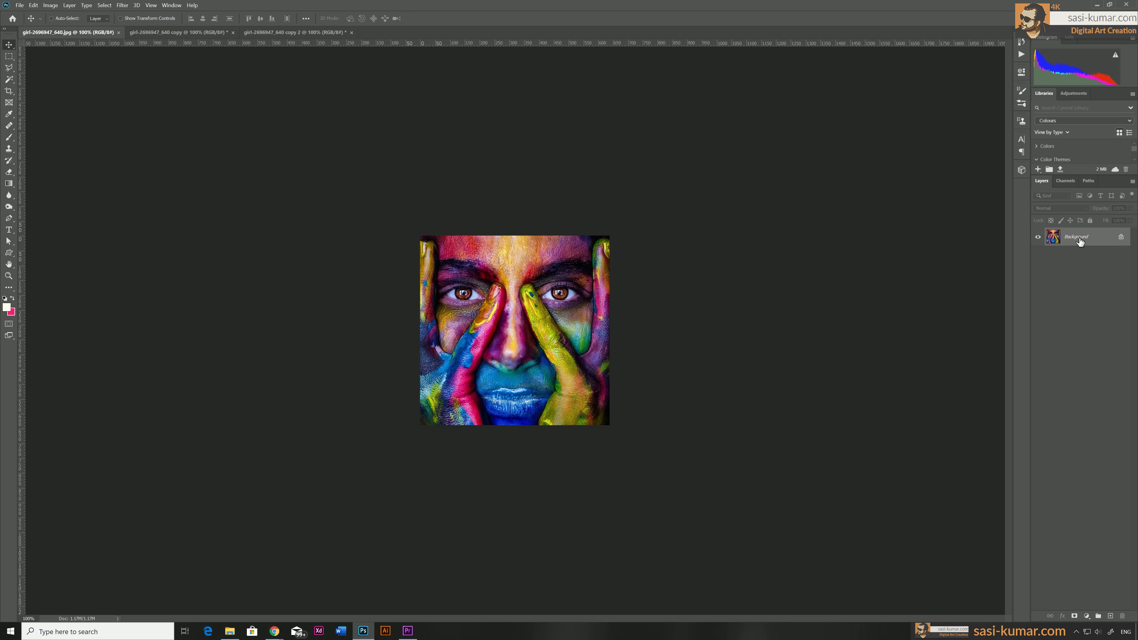
double_click(1077, 237)
type("OLD")
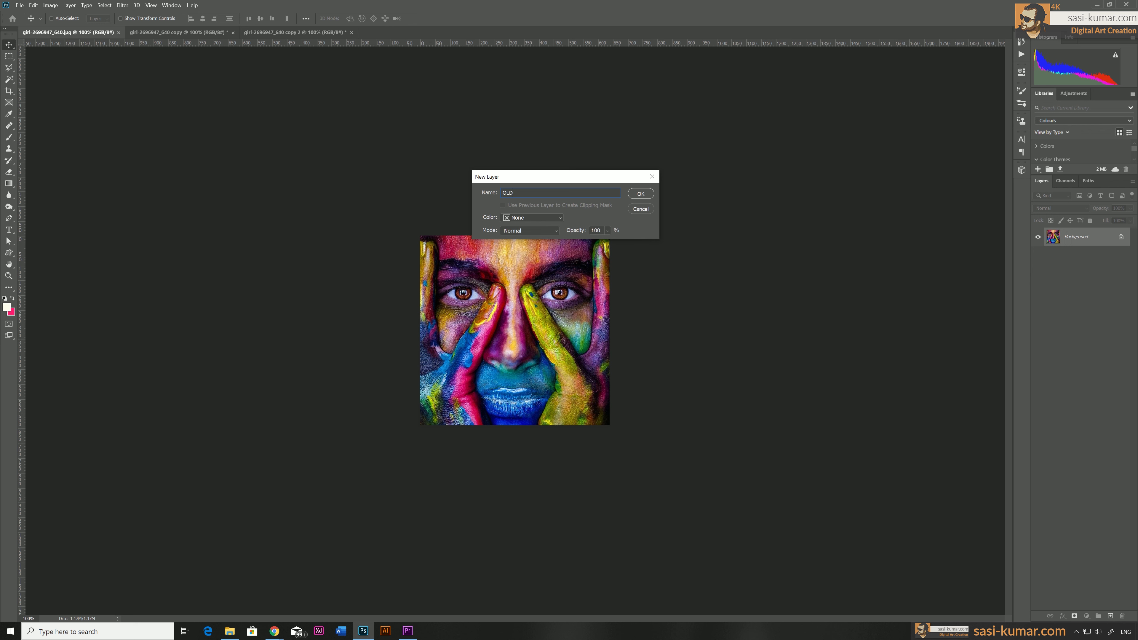
key("Return")
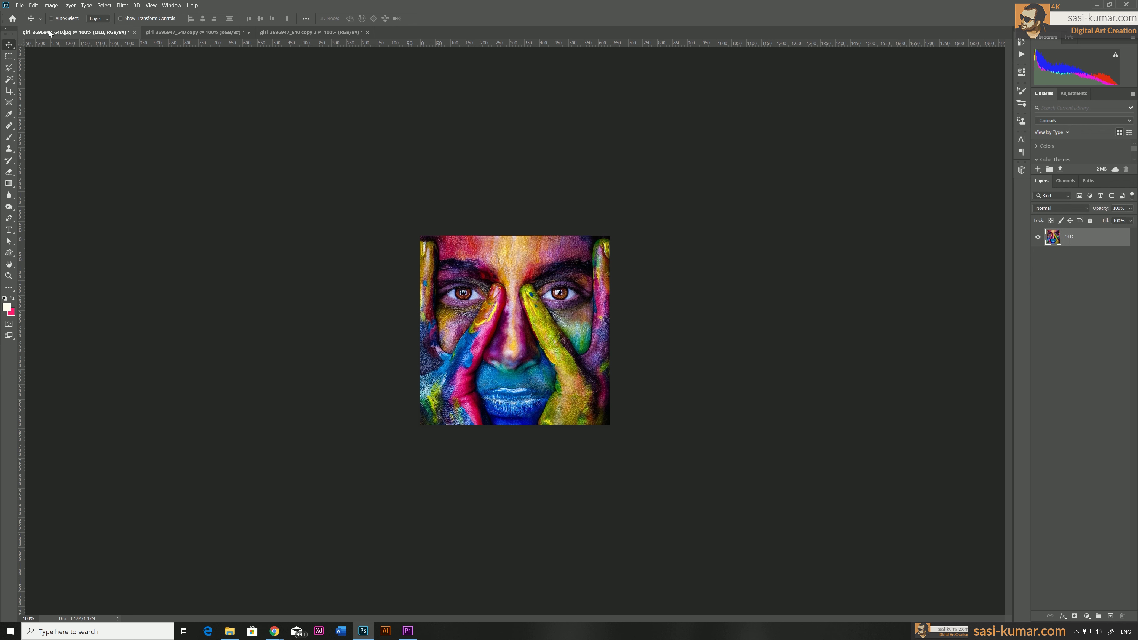
Step: Enlarge the original image to a width of 640*4 pixels using Bicubic Smoother (enlargement) resampling
left_click(51, 5)
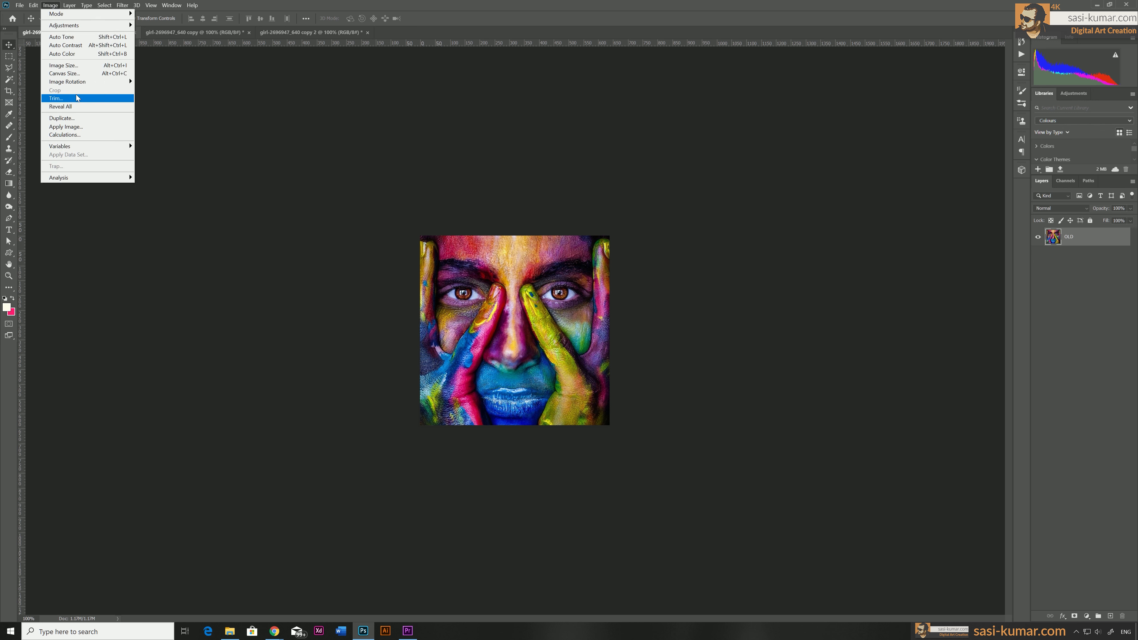
left_click(67, 65)
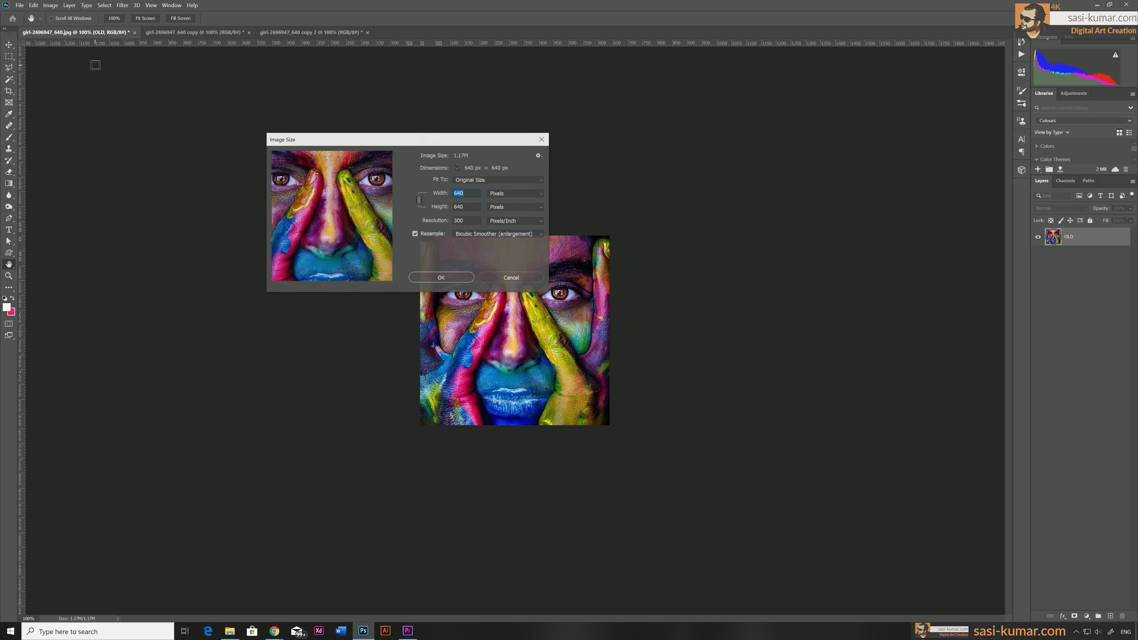
left_click(508, 234)
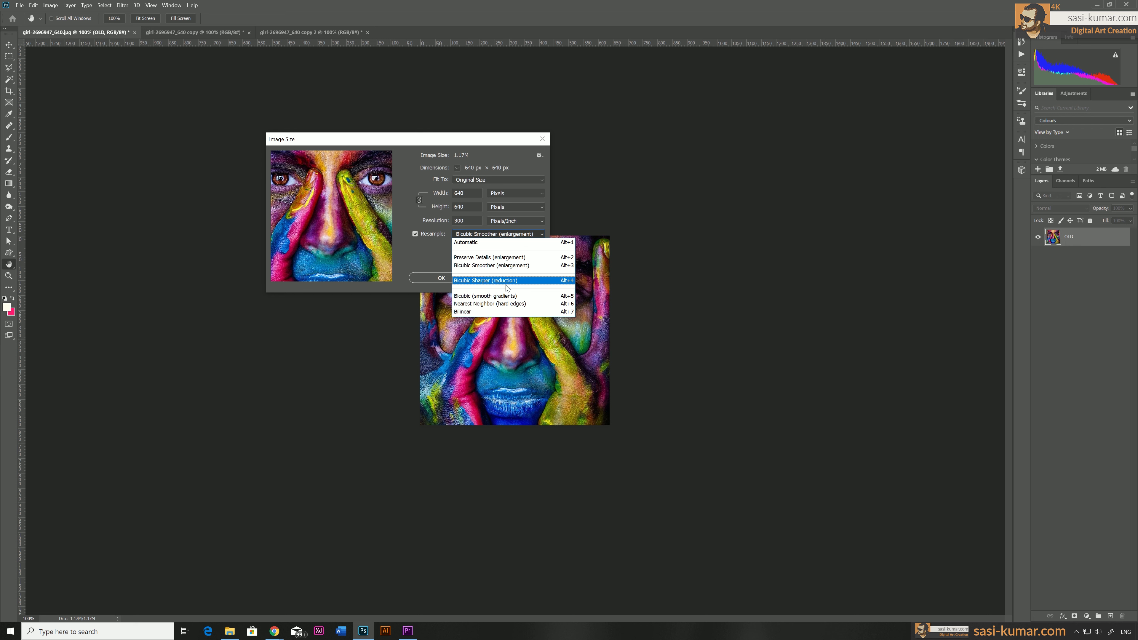
left_click(508, 266)
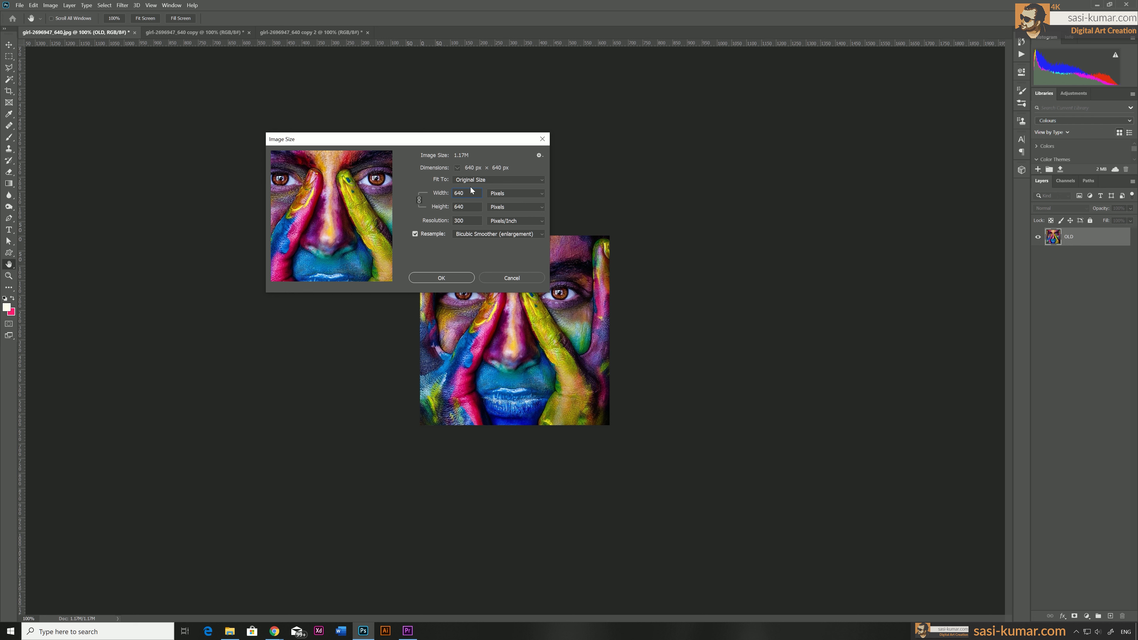
type("*4")
left_click(441, 278)
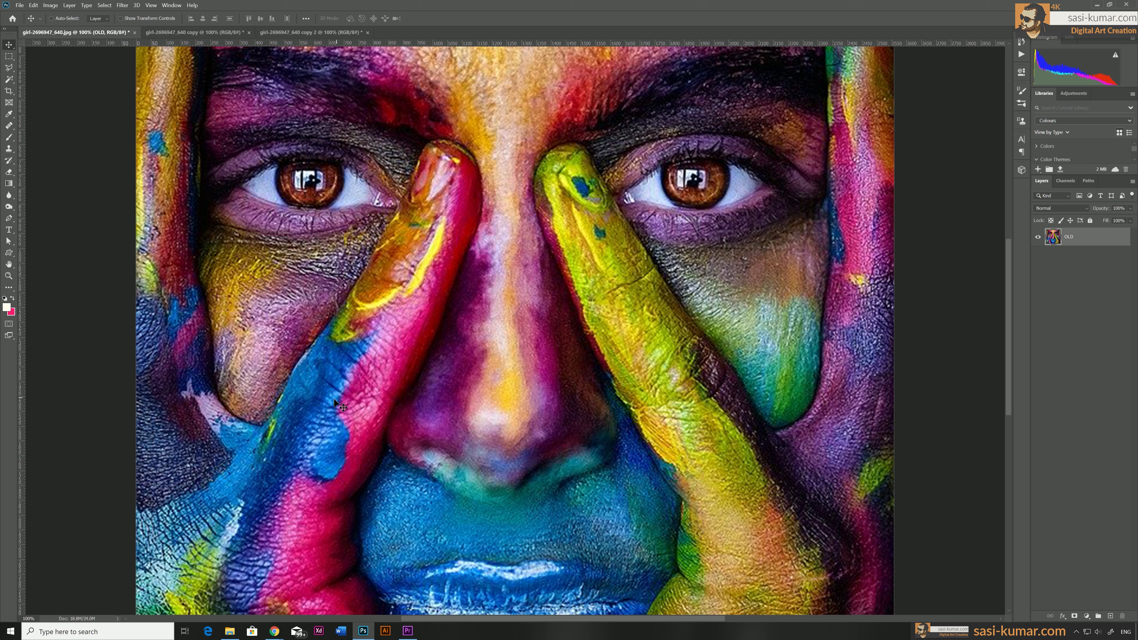
Step: Convert the first copy's background into a regular layer and name it Preser-ver1.00
left_click(184, 36)
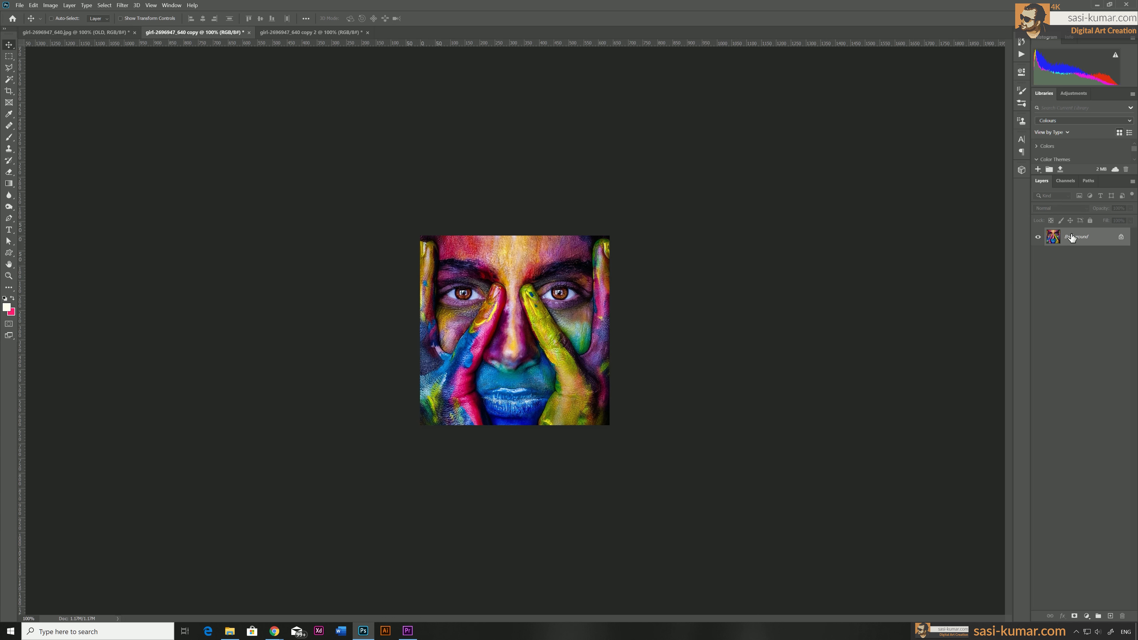
double_click(1108, 241)
left_click(644, 196)
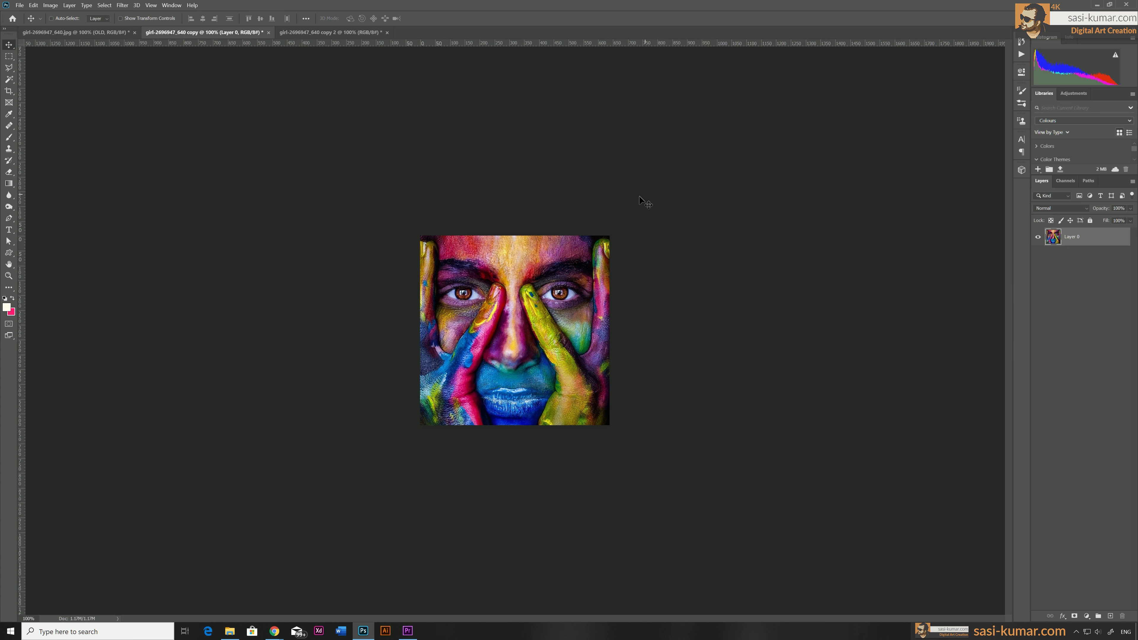
double_click(1070, 237)
type("Preser-ver1.00")
Step: Enlarge the first copy to a width of 640*4 pixels using Preserve Details (enlargement) resampling
left_click(51, 6)
left_click(65, 65)
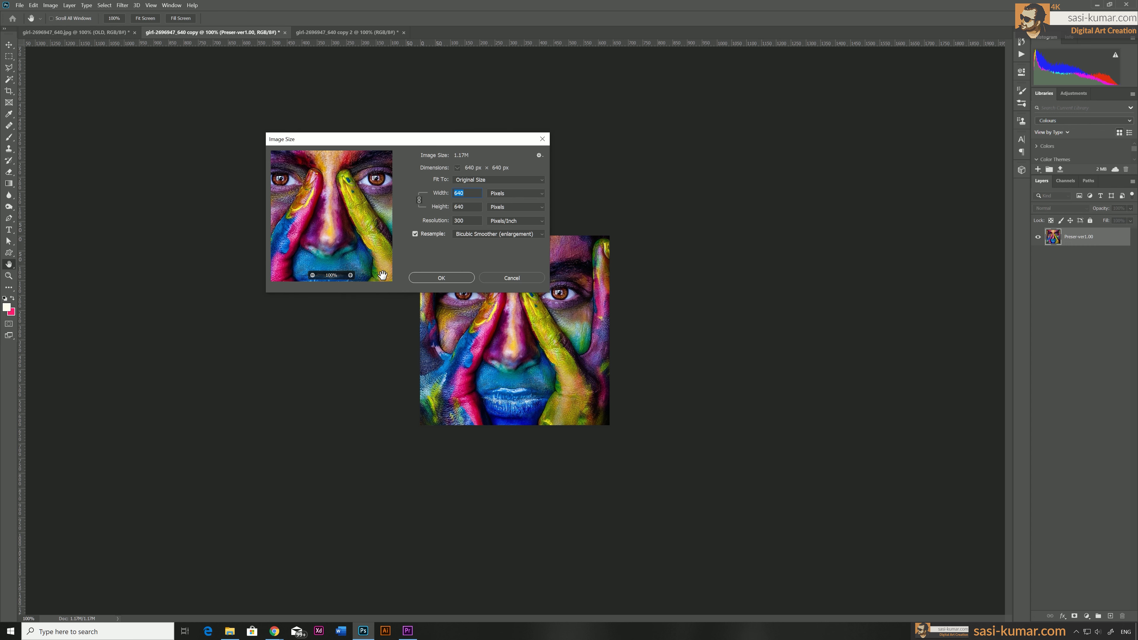
left_click(508, 234)
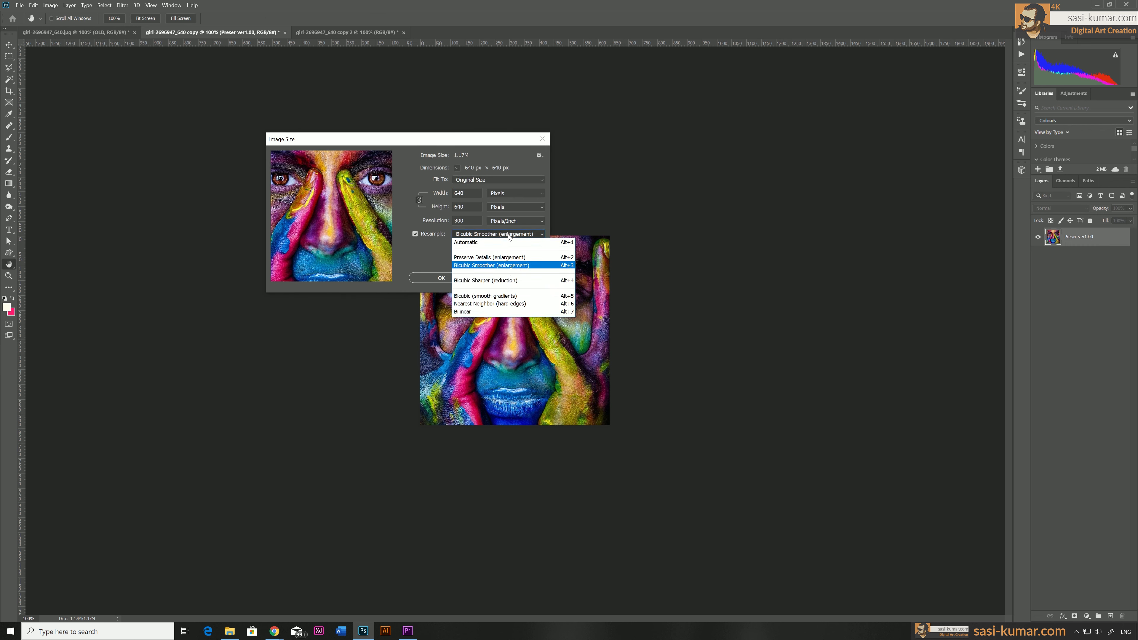
left_click(466, 258)
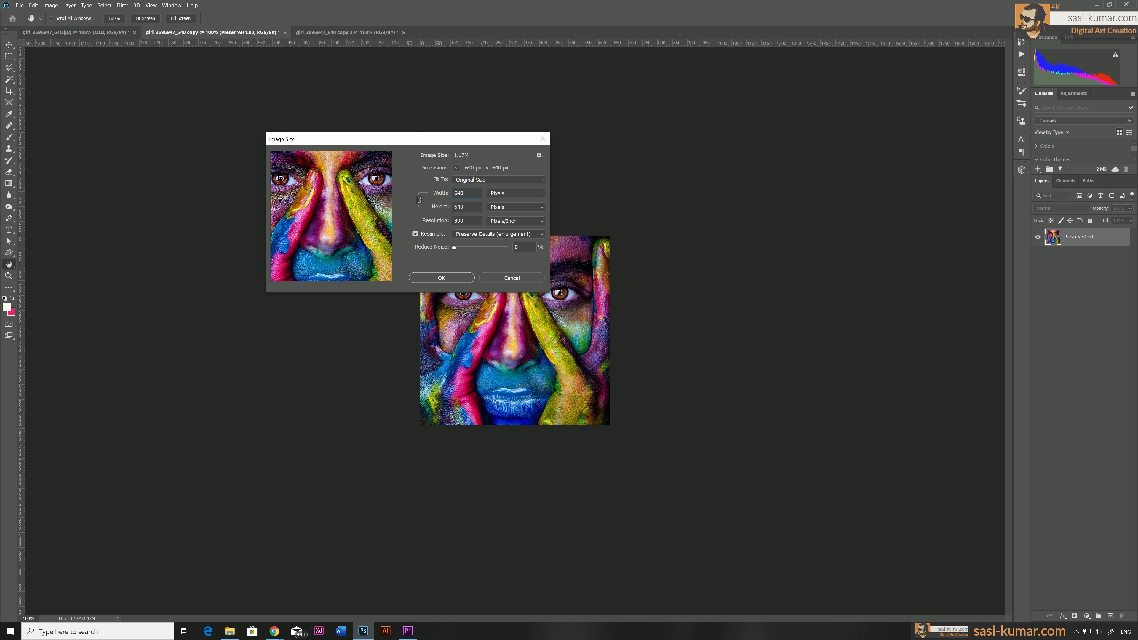
type("*4")
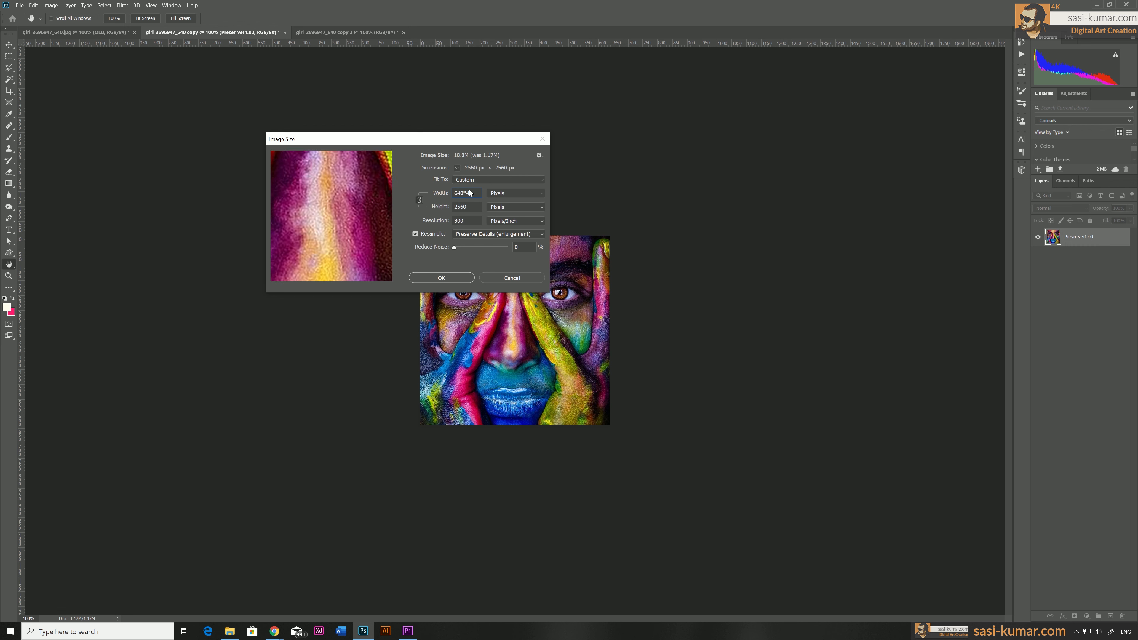
left_click(448, 279)
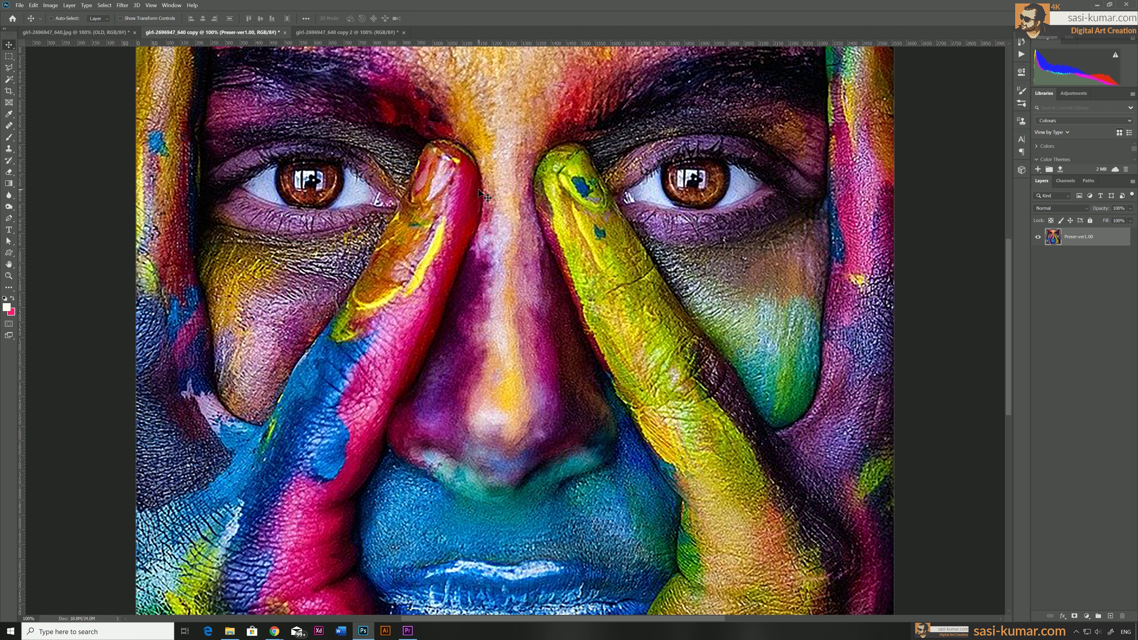
Step: Copy the Preser-ver1.00 layer into the original document, above the OLD layer
left_click_drag(484, 198, 208, 59)
left_click_drag(73, 34, 332, 101)
key("ctrl+minus")
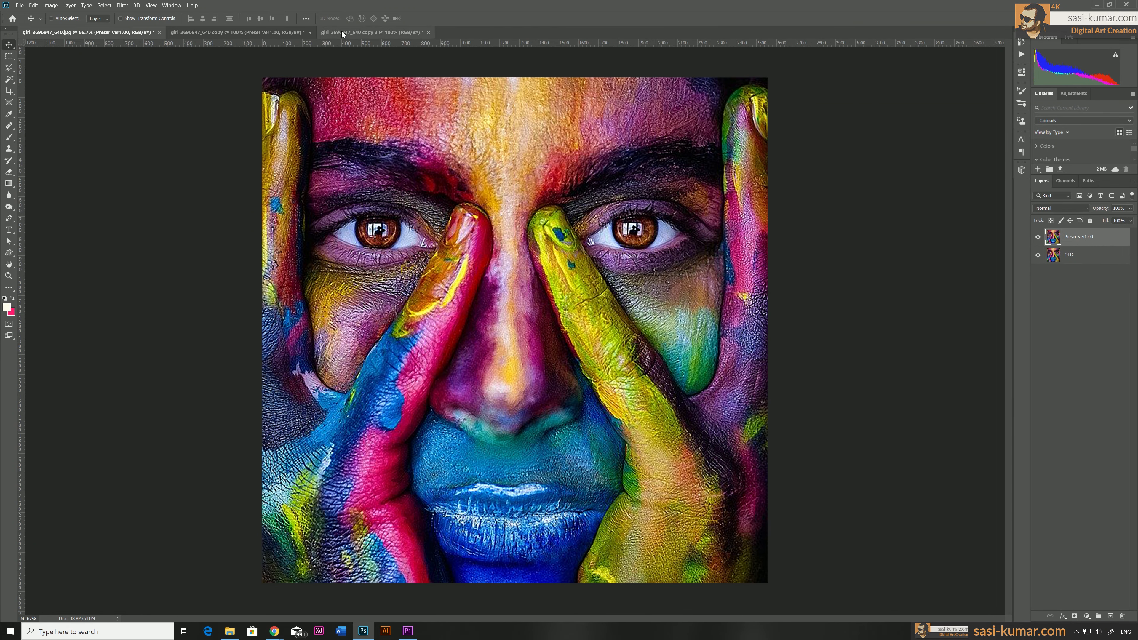
Step: Check the resample methods offered in Image Size for the second copy, leaving the dialog without resizing
left_click(341, 30)
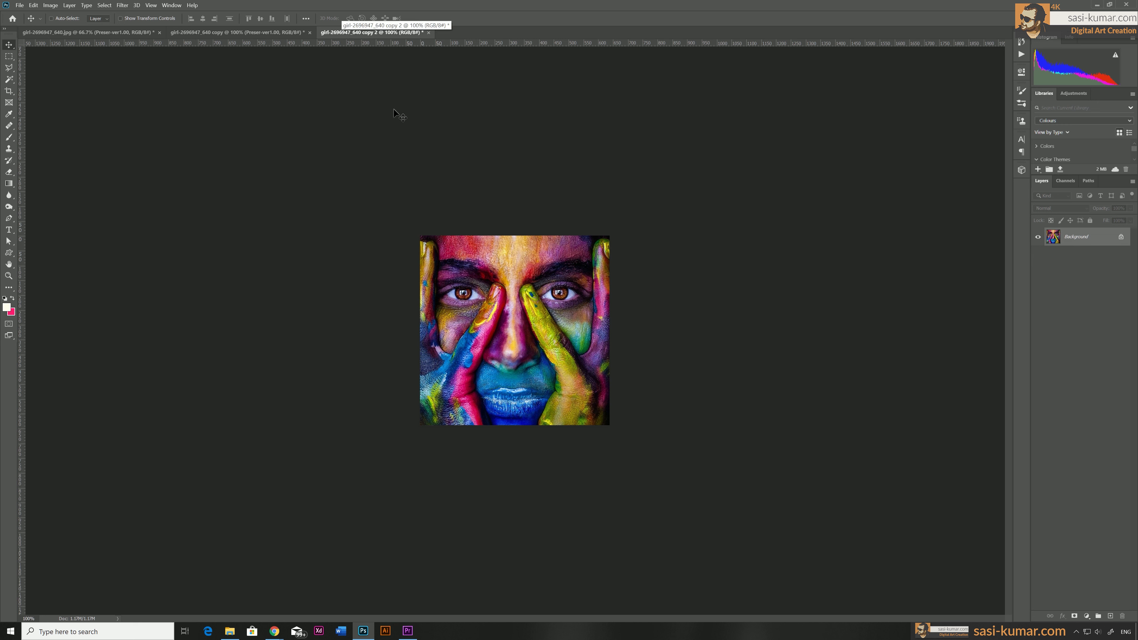
left_click(50, 5)
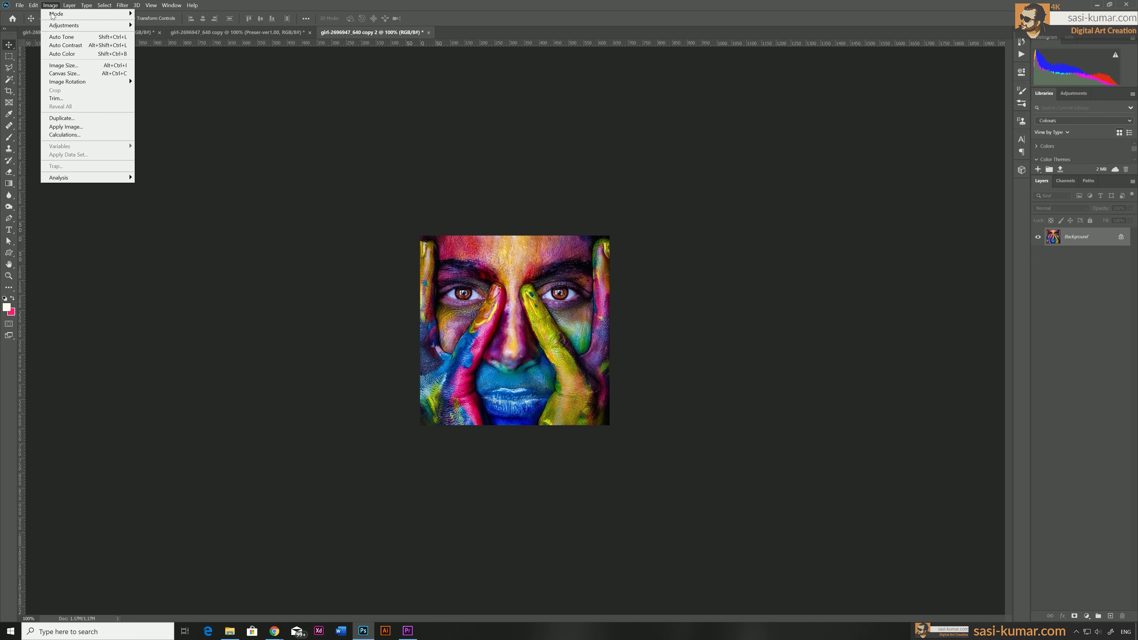
left_click(65, 65)
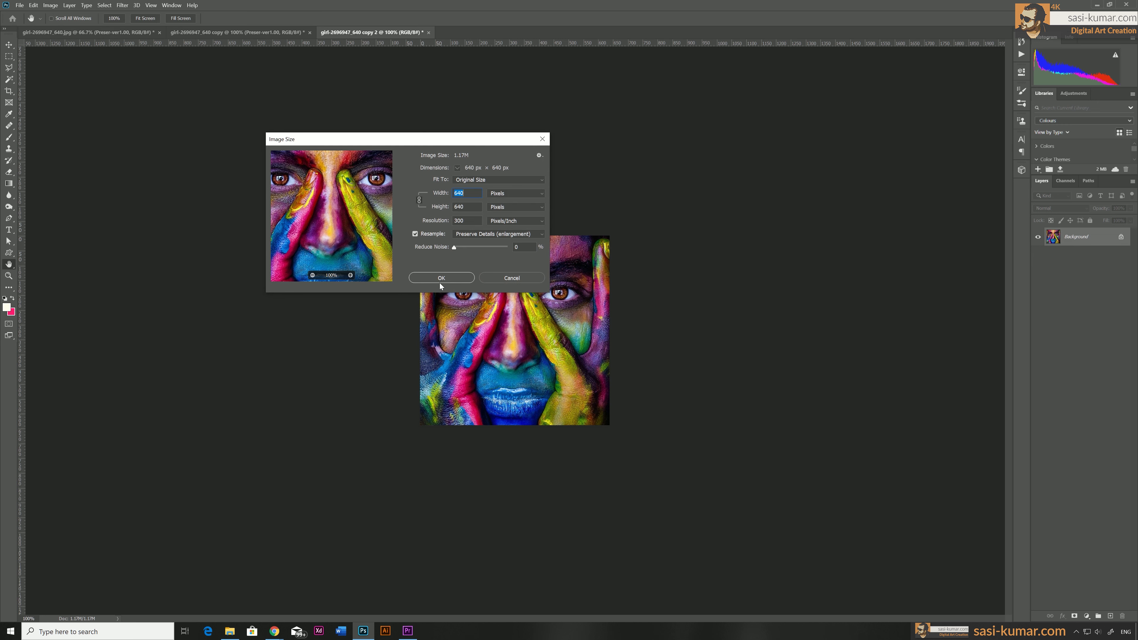
left_click(483, 233)
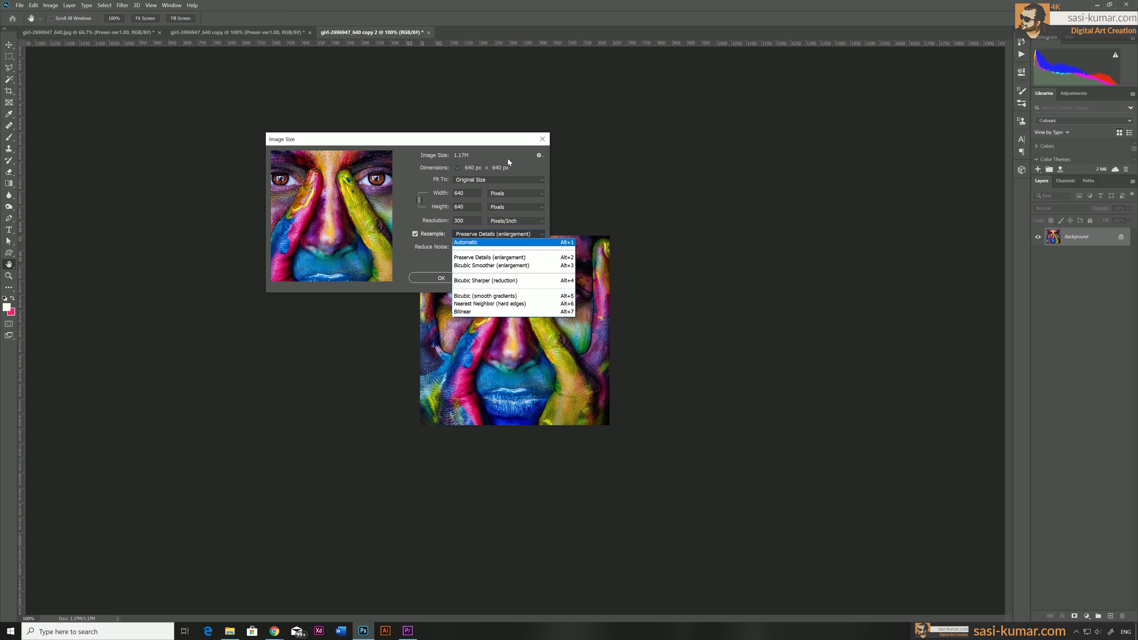
key("Escape")
left_click(515, 279)
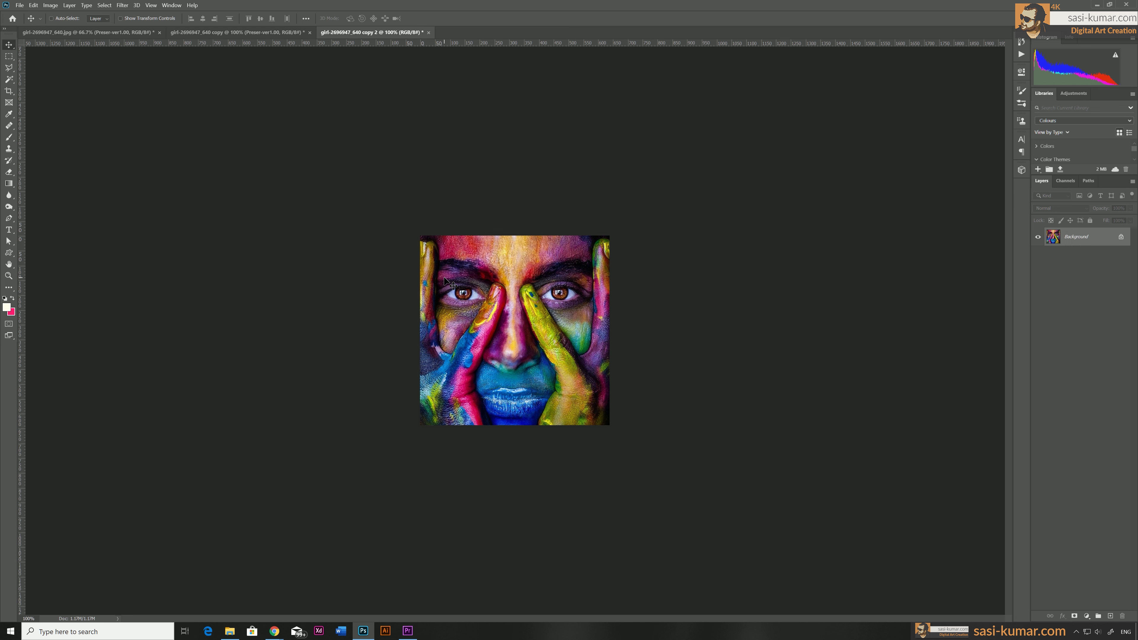
Step: Enable Preserve Details 2.0 Upscale in the Technology Previews preferences
left_click(34, 5)
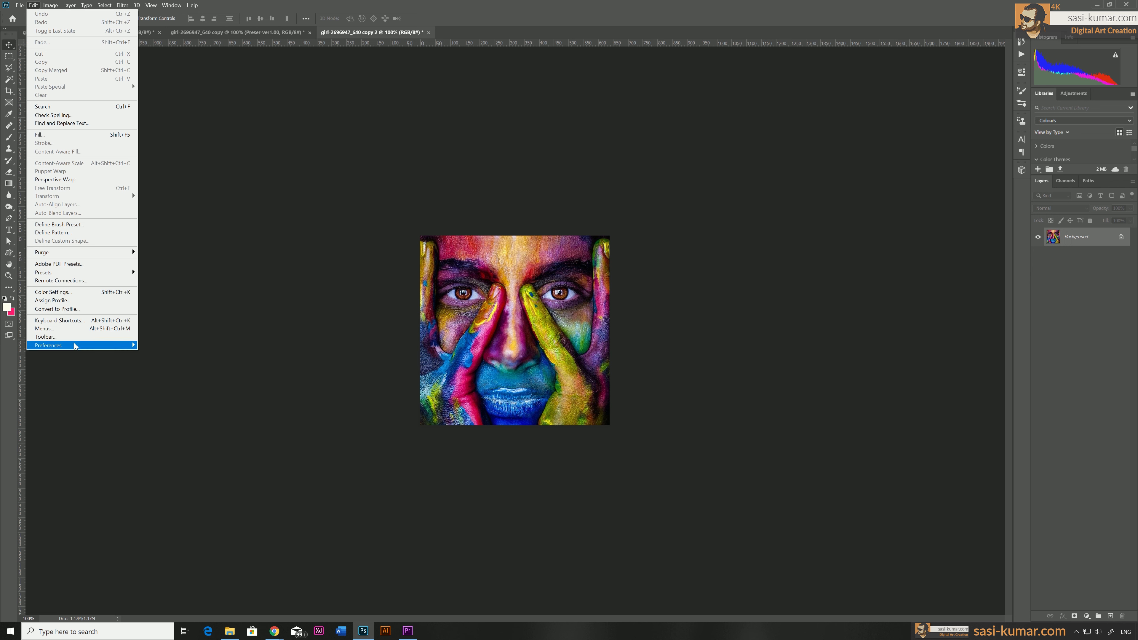
mouse_move(73, 345)
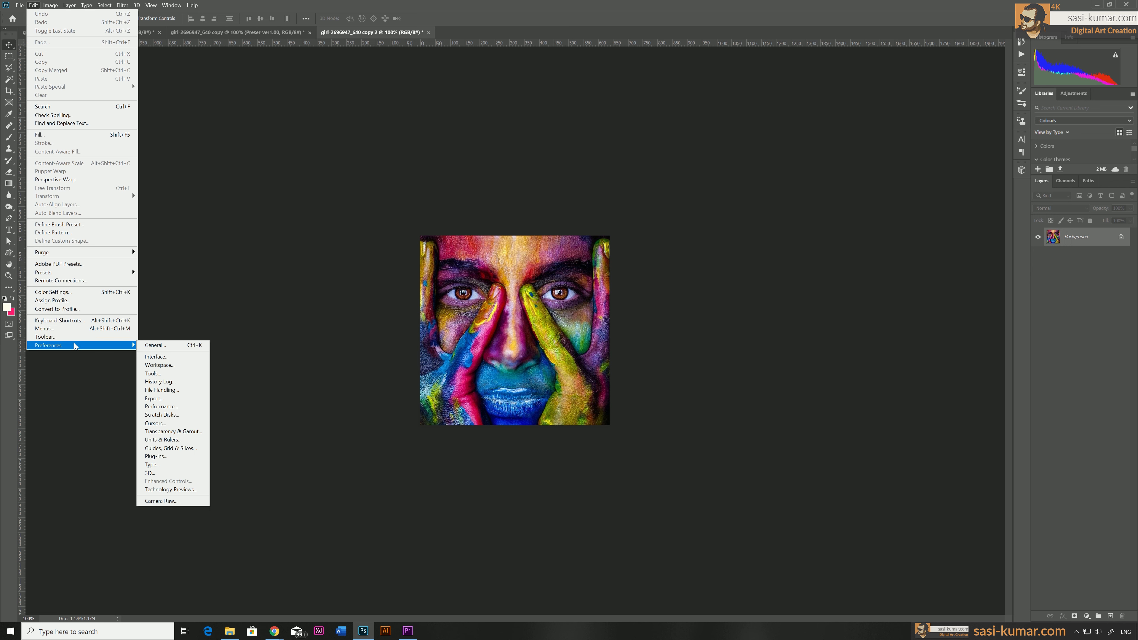
left_click(192, 490)
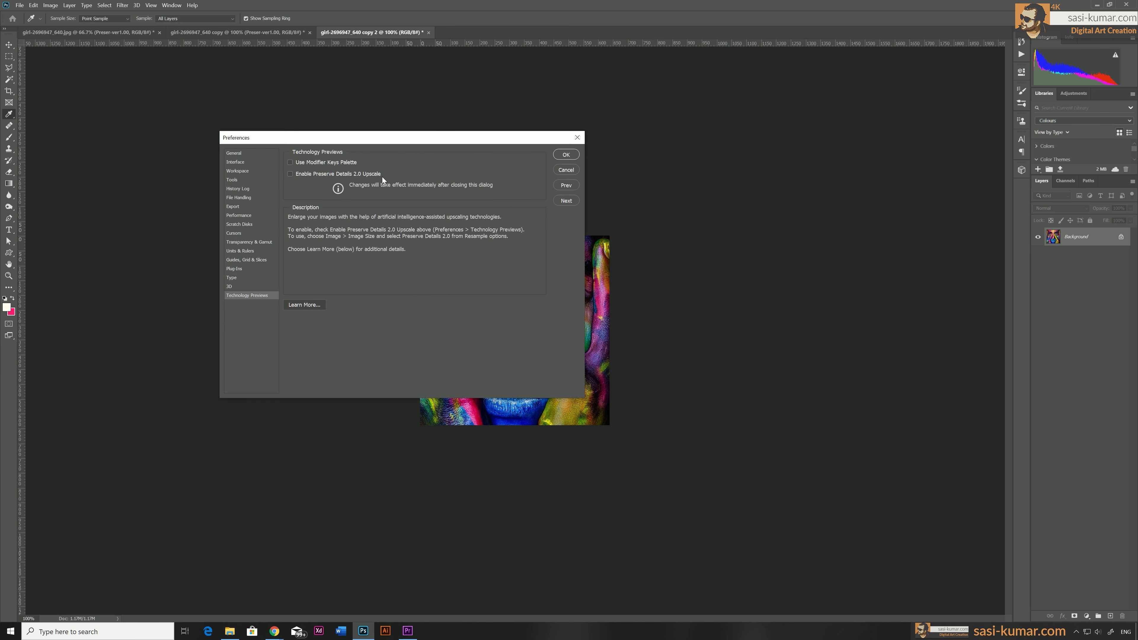
left_click(289, 174)
left_click(567, 154)
key("v")
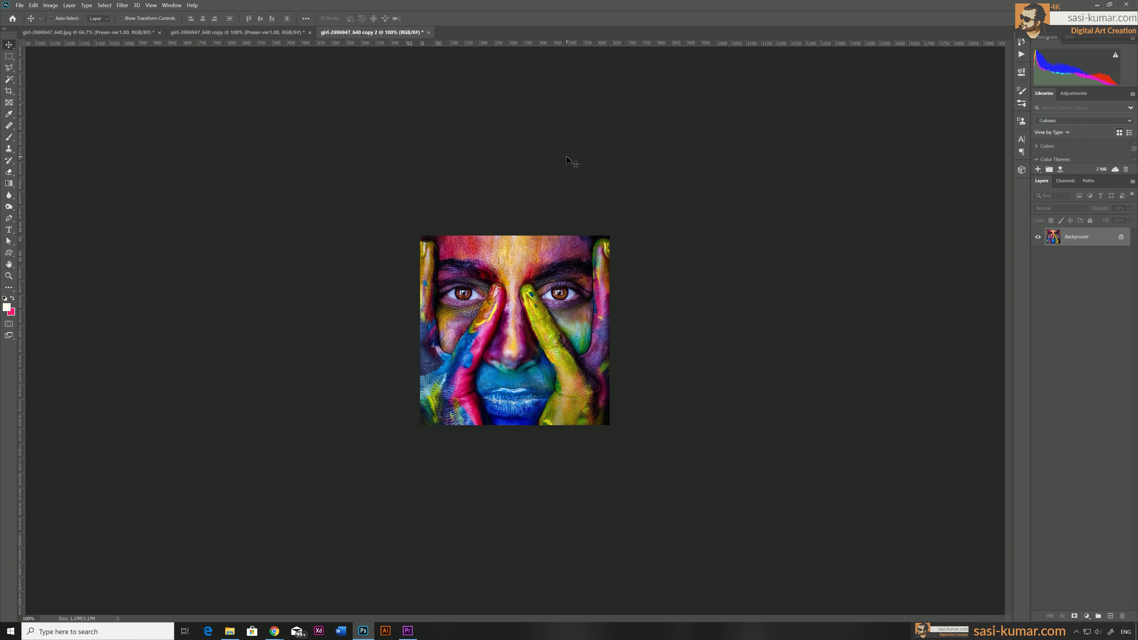
Step: Enlarge the second copy to a width of 640*4 pixels using Preserve Details 2.0 resampling
left_click(50, 5)
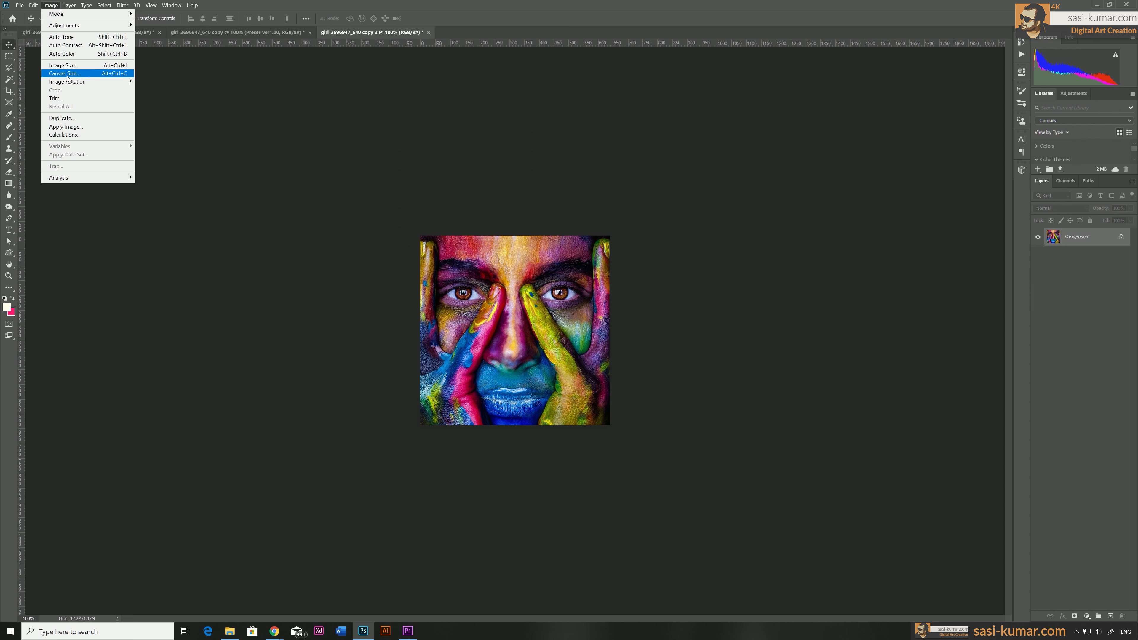
left_click(67, 66)
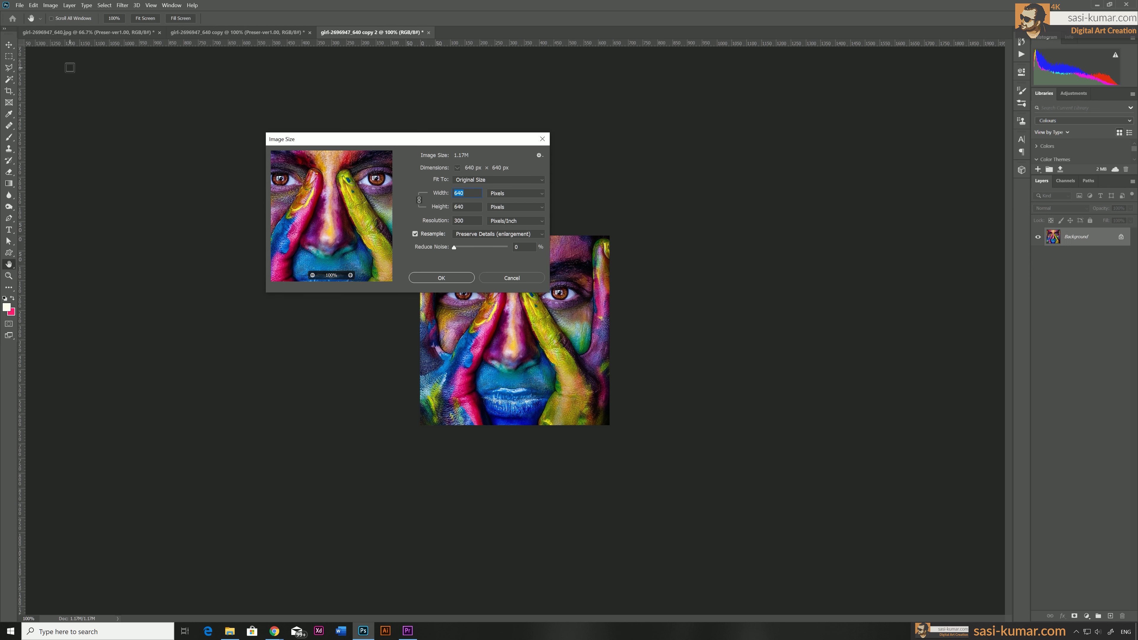
left_click(459, 193)
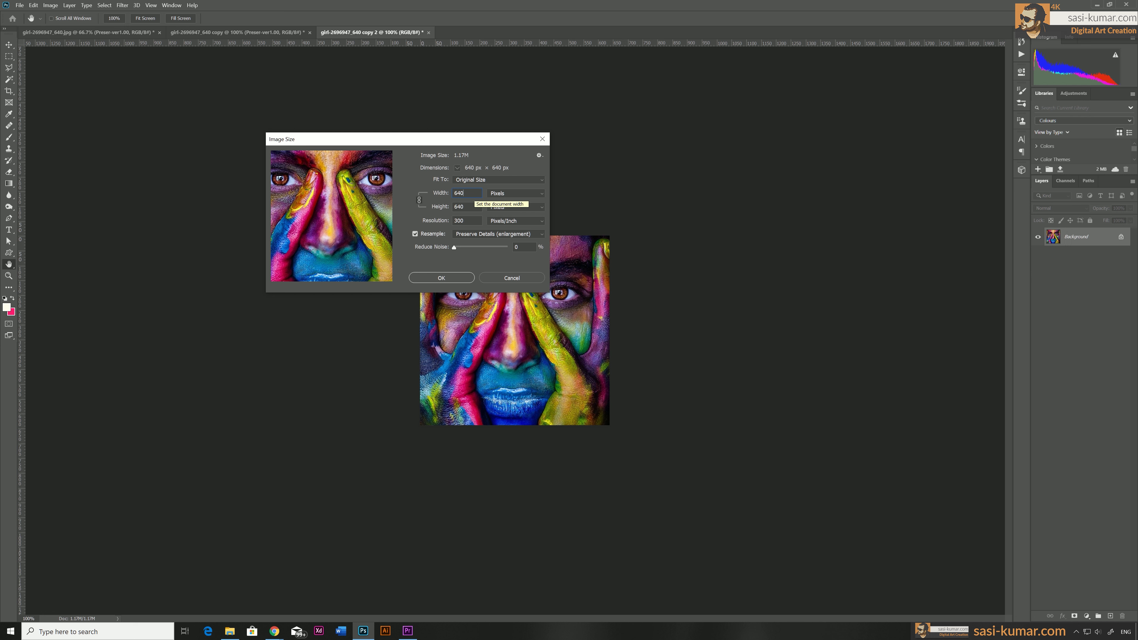
type("*4")
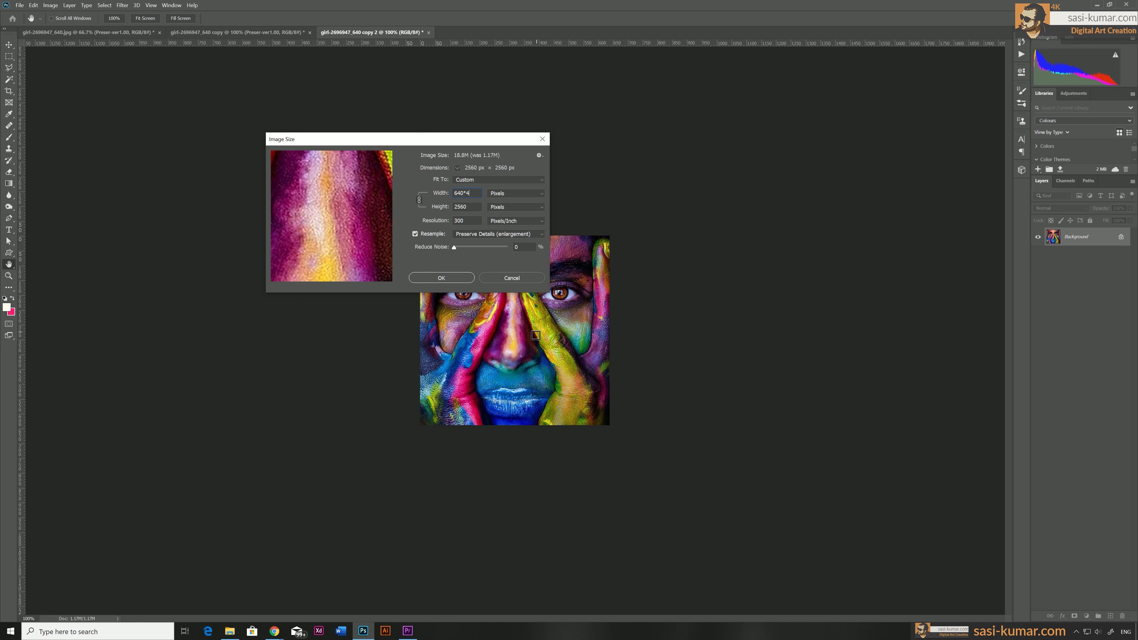
left_click(480, 235)
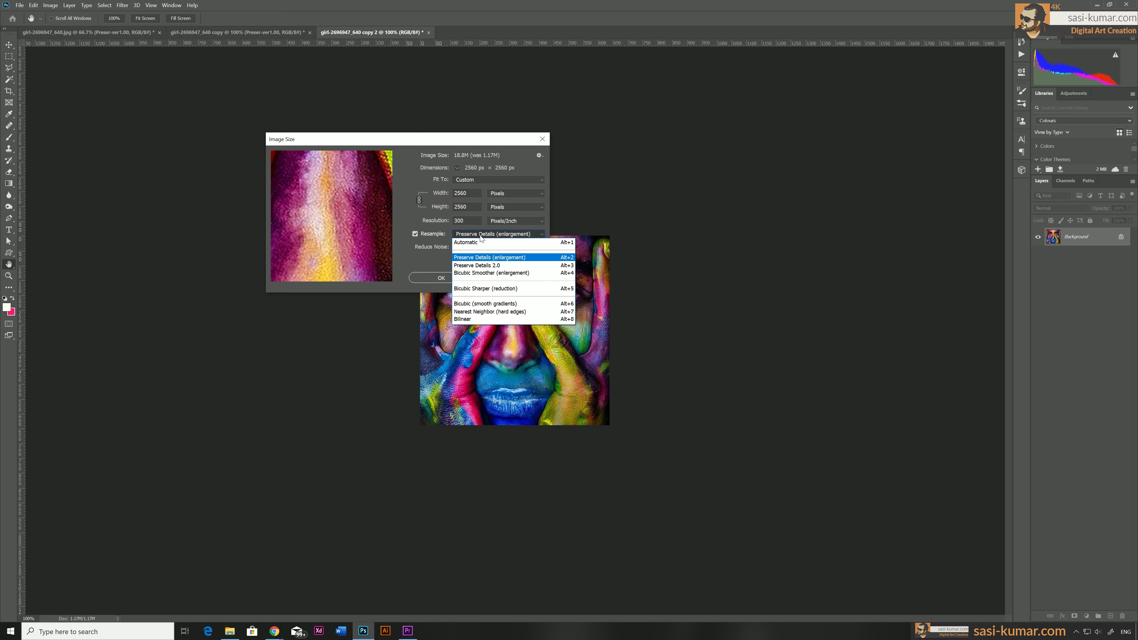
left_click(485, 266)
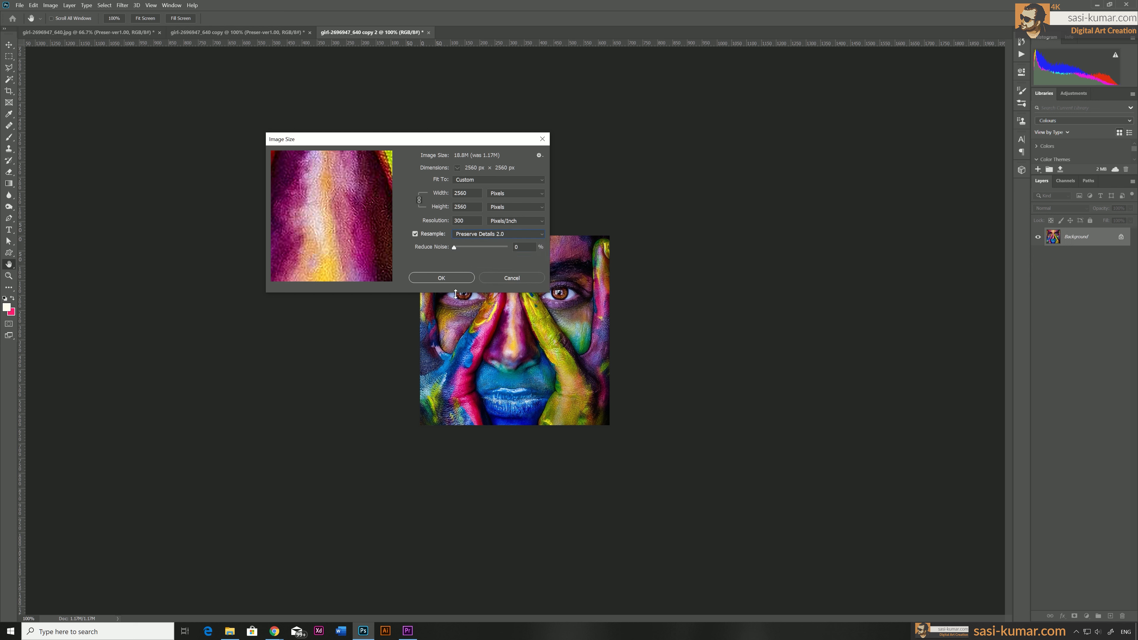
left_click(441, 278)
Step: Convert the Background into a layer named Preserv-Details-ver2.00 and copy it into the original document, above the Preser-ver1.00 layer
key("v")
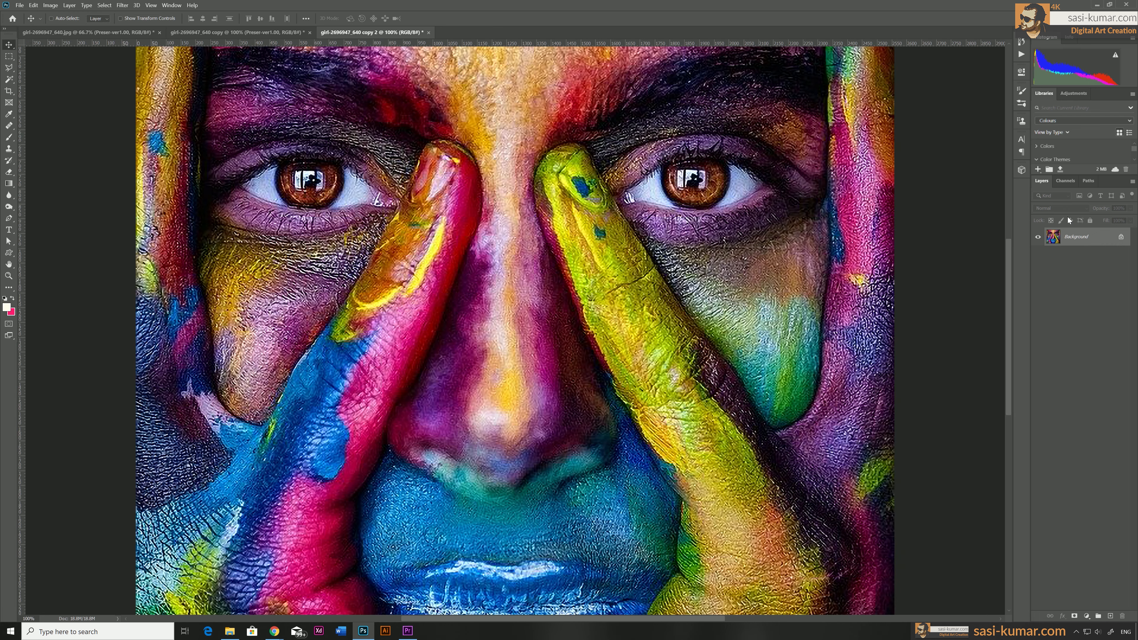
double_click(1070, 237)
type("Preserv-Details")
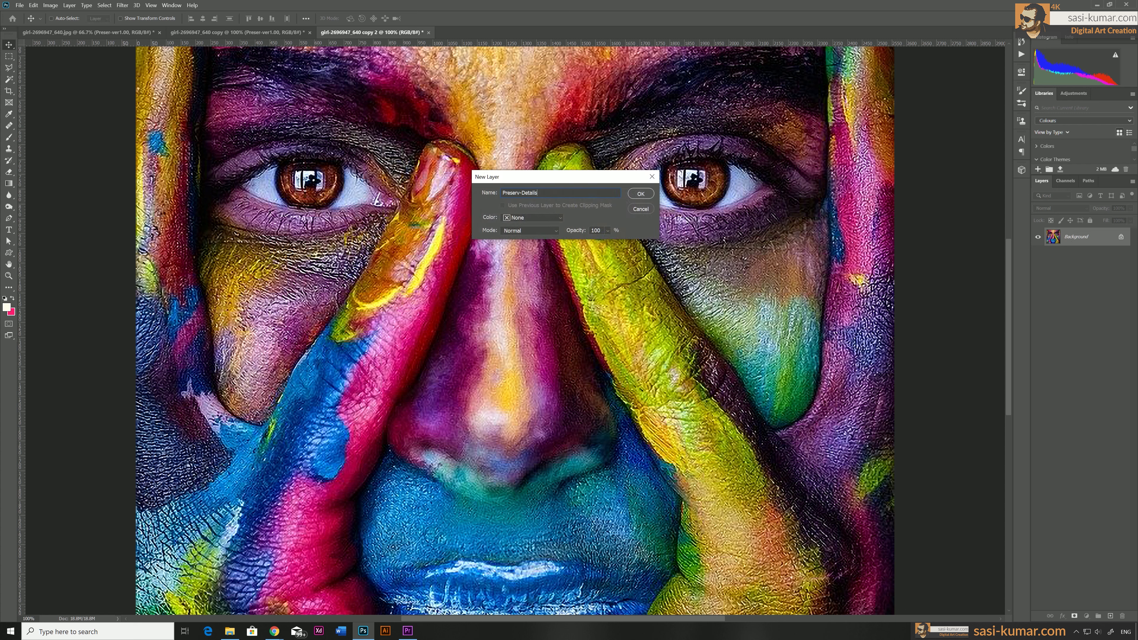
type("-ver2.00")
key("Return")
left_click_drag(398, 175, 441, 261)
left_click_drag(440, 244, 440, 239)
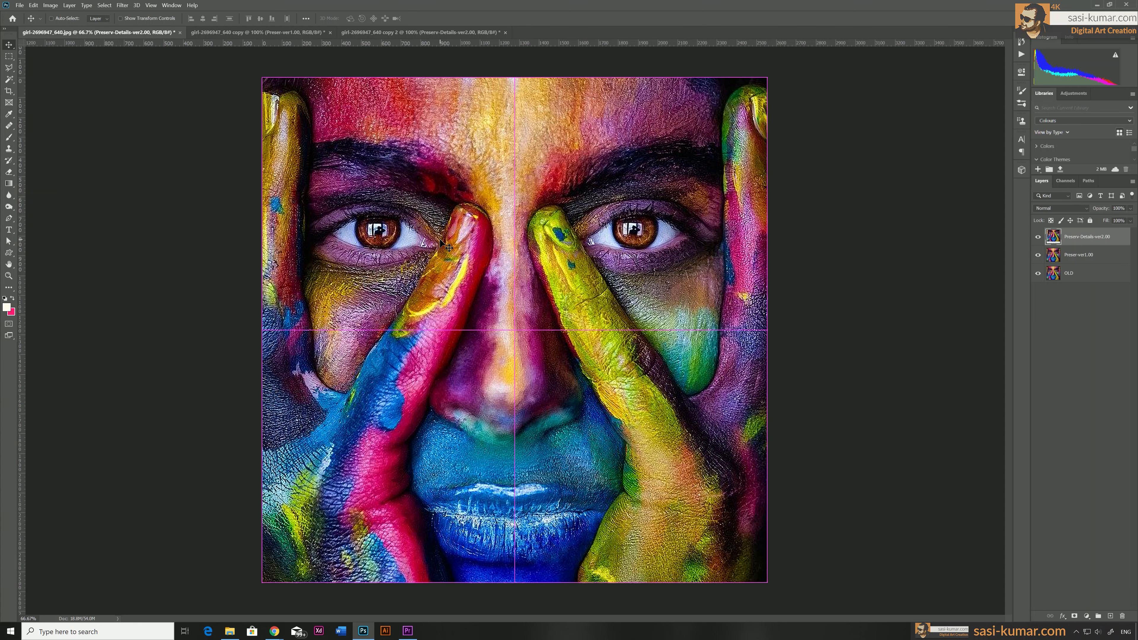
Step: Hide the Preserv-Details-ver2.00 and Preser-ver1.00 layers and select the OLD layer to inspect the Bicubic Smoother enlargement on its own
left_click_drag(1037, 237, 1040, 262)
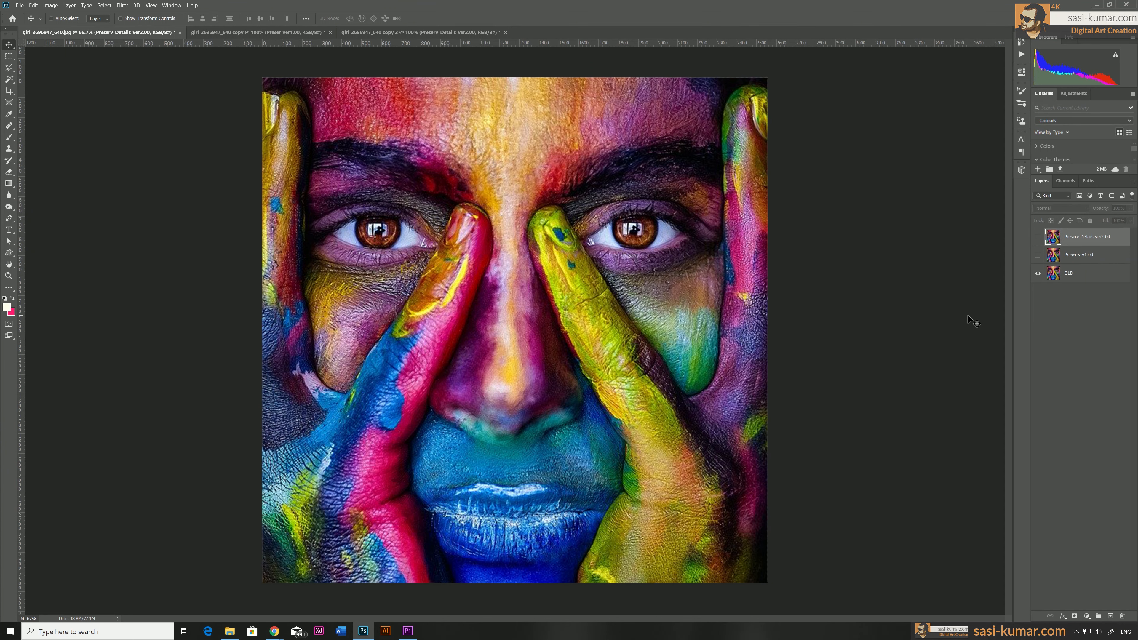
key("ctrl+plus")
key("ctrl+plus")
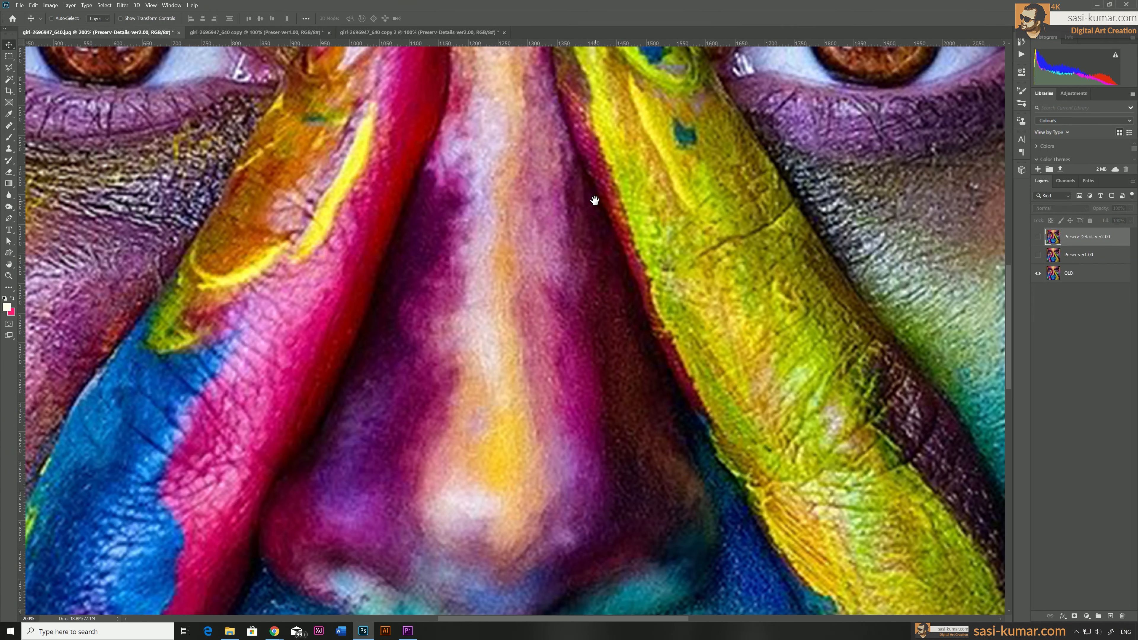
left_click_drag(583, 211, 747, 403)
key("ctrl+minus")
left_click_drag(654, 346, 638, 311)
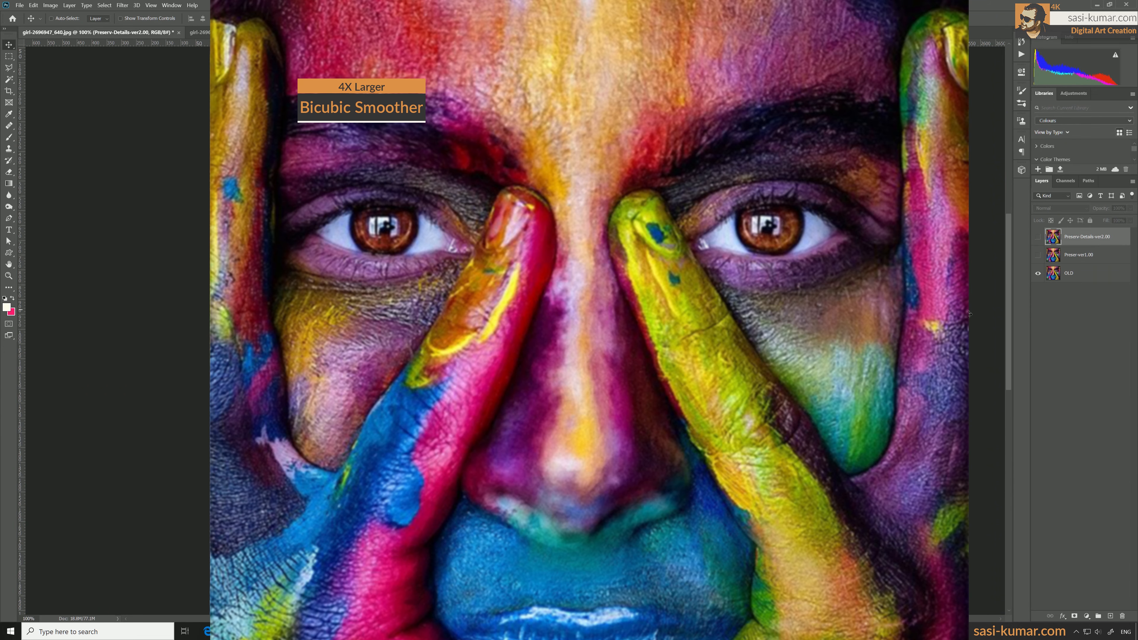
left_click(1071, 276)
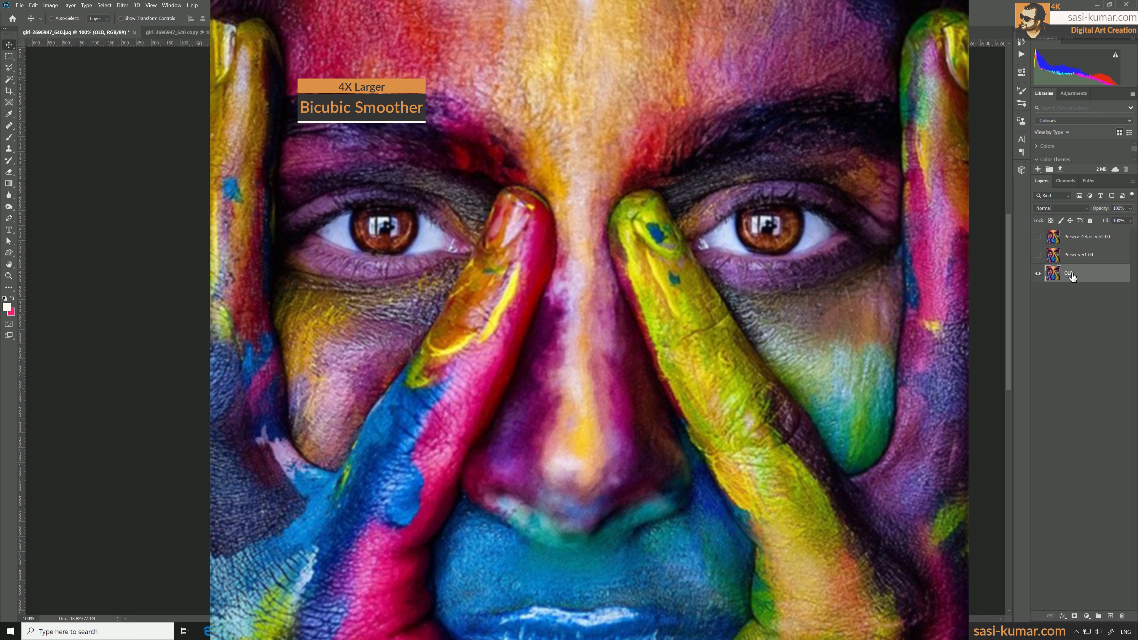